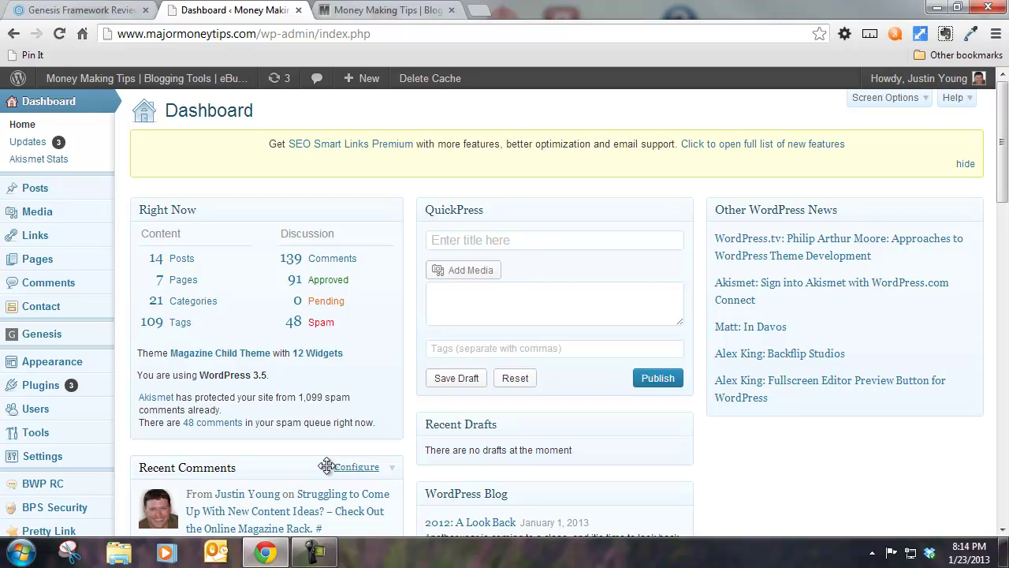
# - Open the site's theme management page and review the current Magazine Child Theme and the available Genesis theme
pyautogui.moveTo(94, 370)
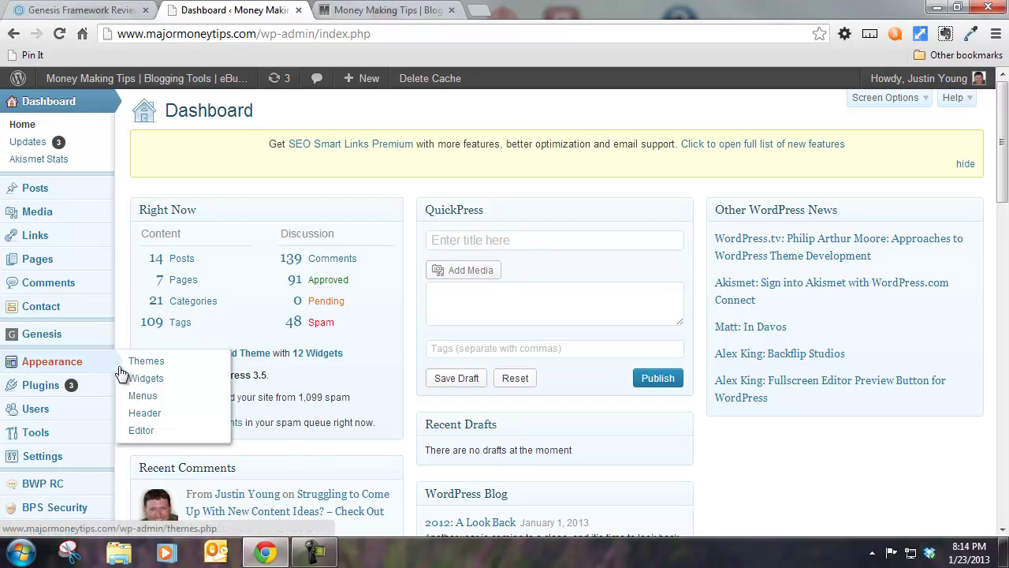
pyautogui.click(150, 368)
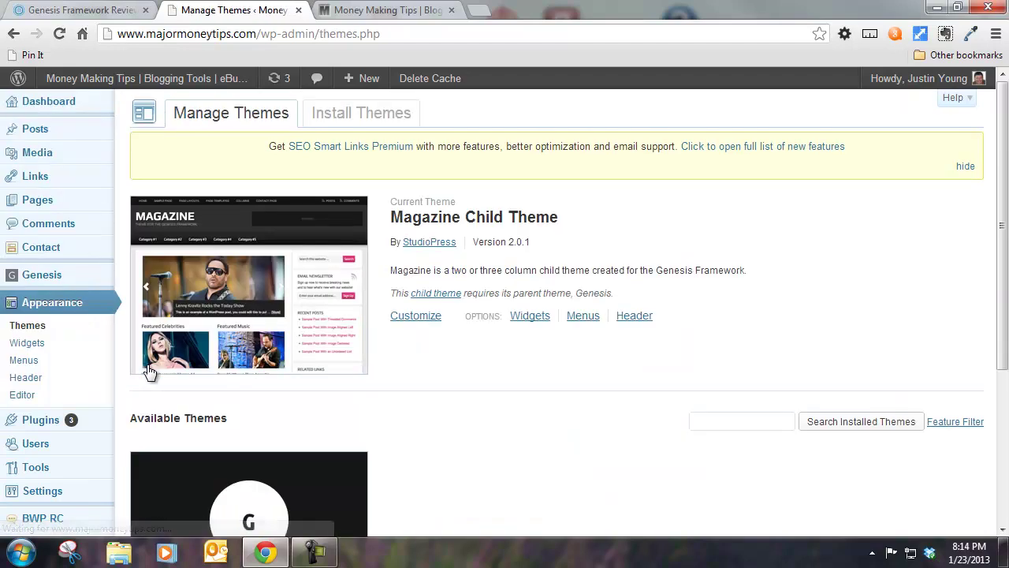
pyautogui.scroll(-2, 505, 422)
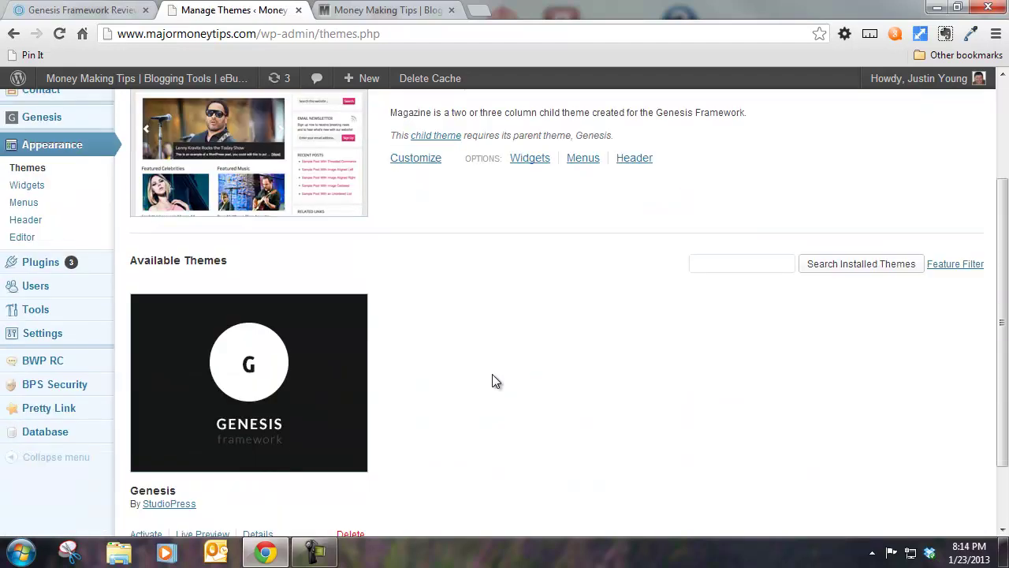
pyautogui.scroll(1, 473, 426)
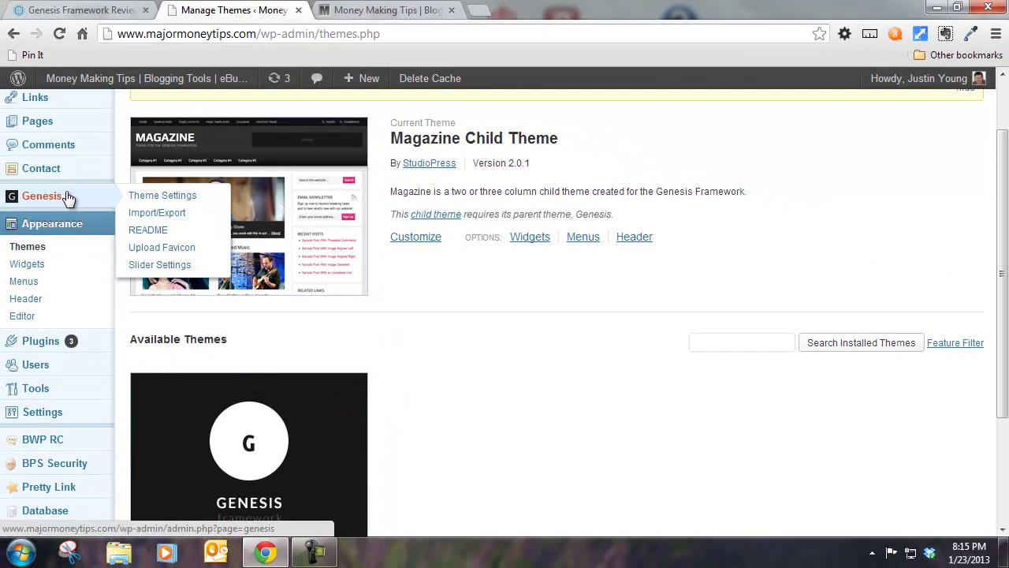
# - Open the Genesis theme settings and review the options from Information and Color Style through Header and Footer Scripts
pyautogui.click(81, 199)
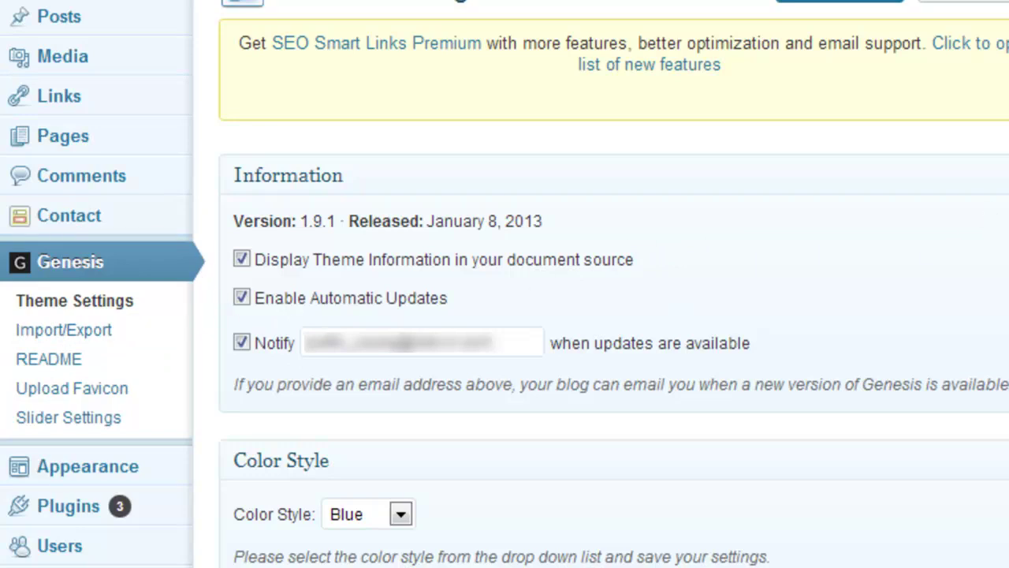
pyautogui.scroll(-2, 1001, 236)
pyautogui.scroll(-3, 702, 302)
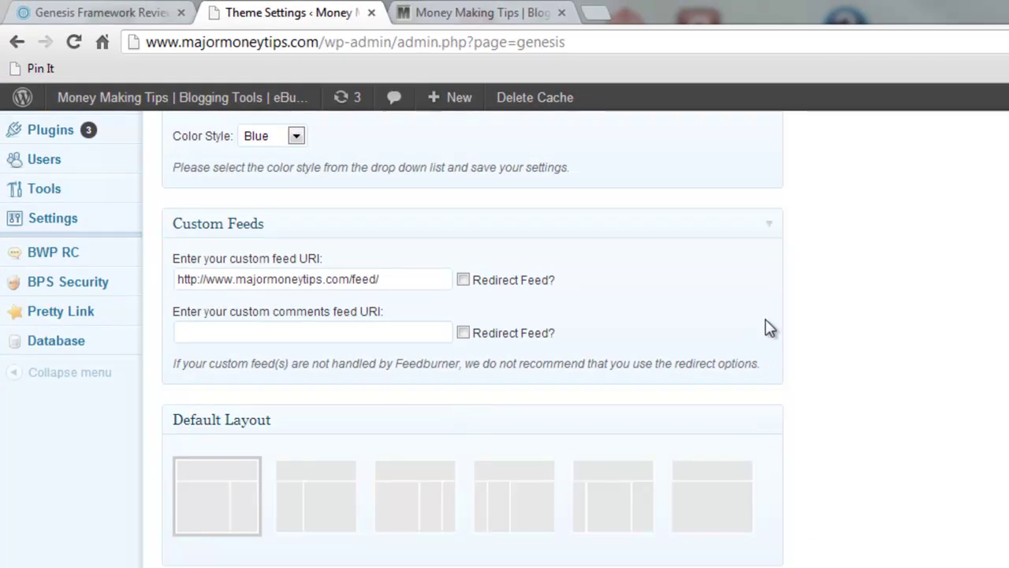
pyautogui.scroll(-3, 946, 486)
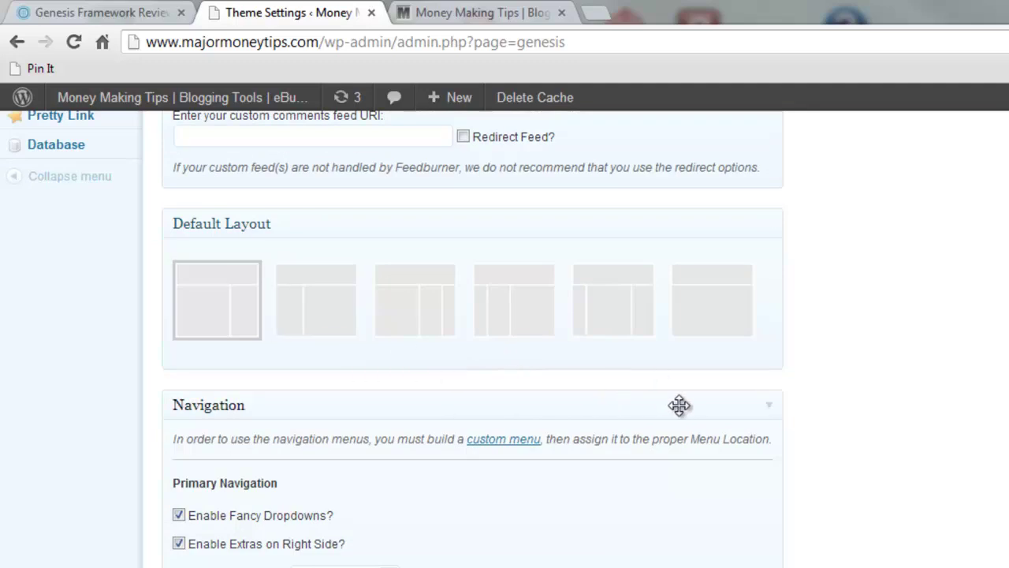
pyautogui.scroll(-3, 903, 449)
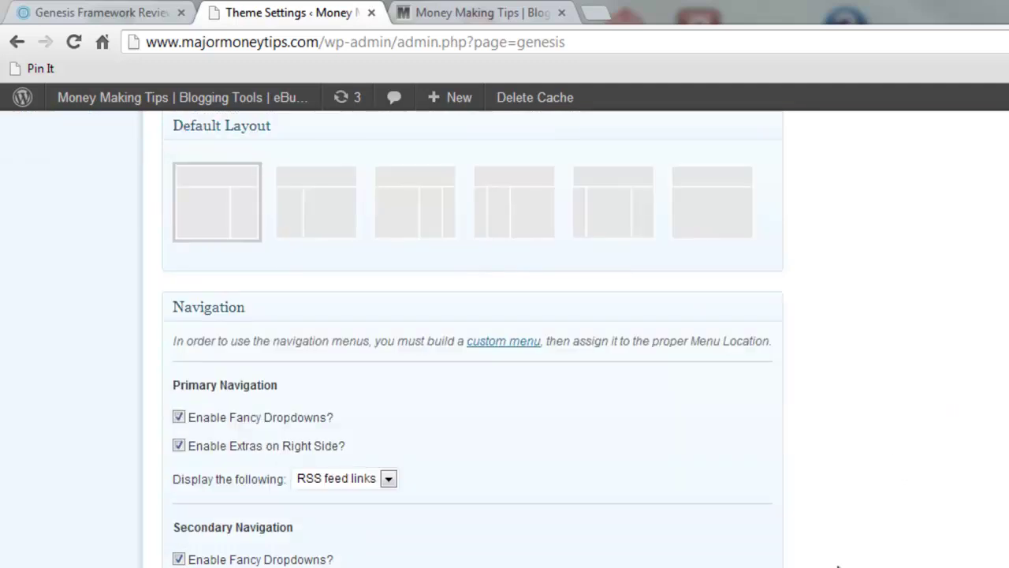
pyautogui.scroll(-5, 690, 455)
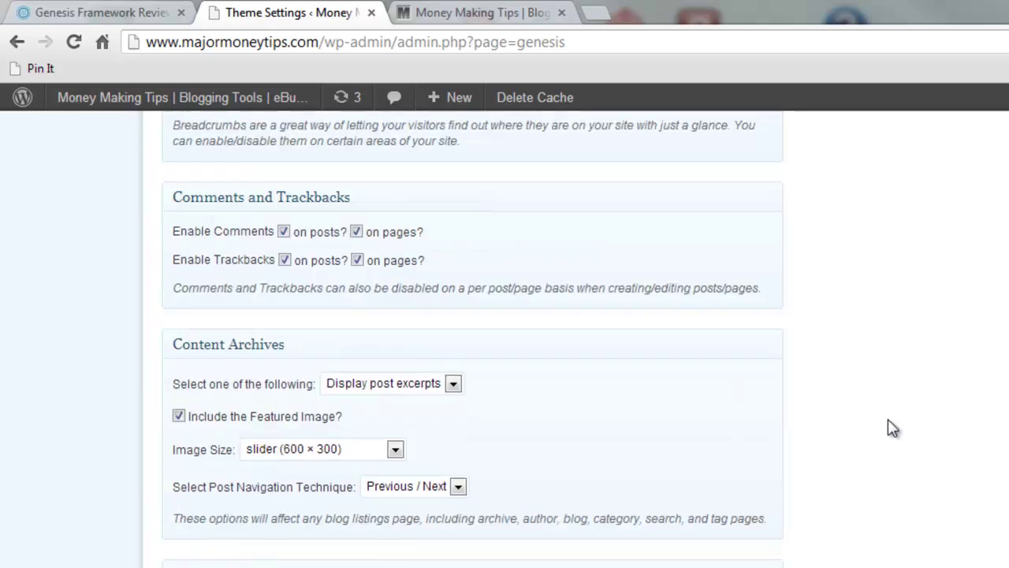
pyautogui.scroll(-5, 853, 450)
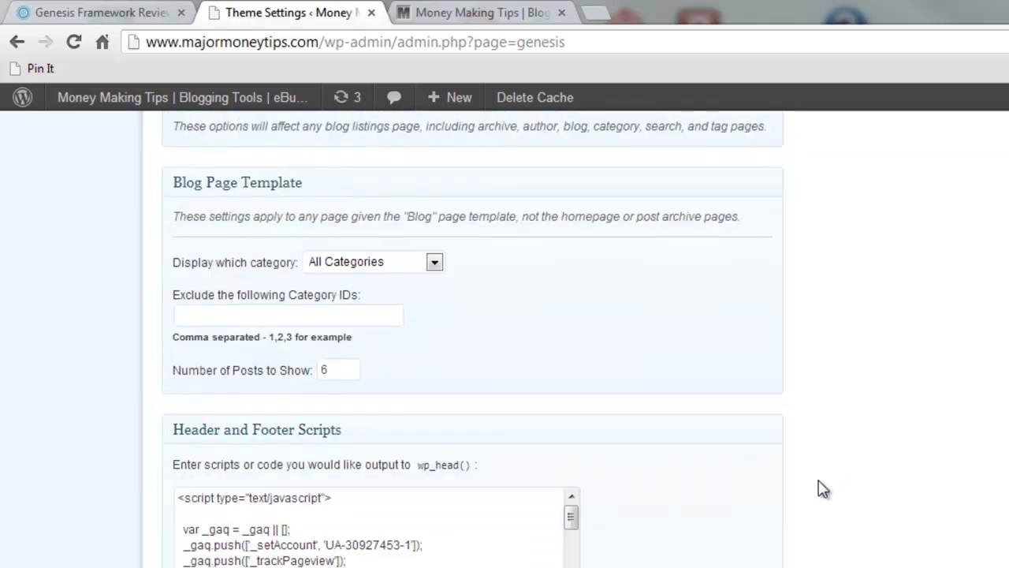
pyautogui.scroll(-2, 788, 529)
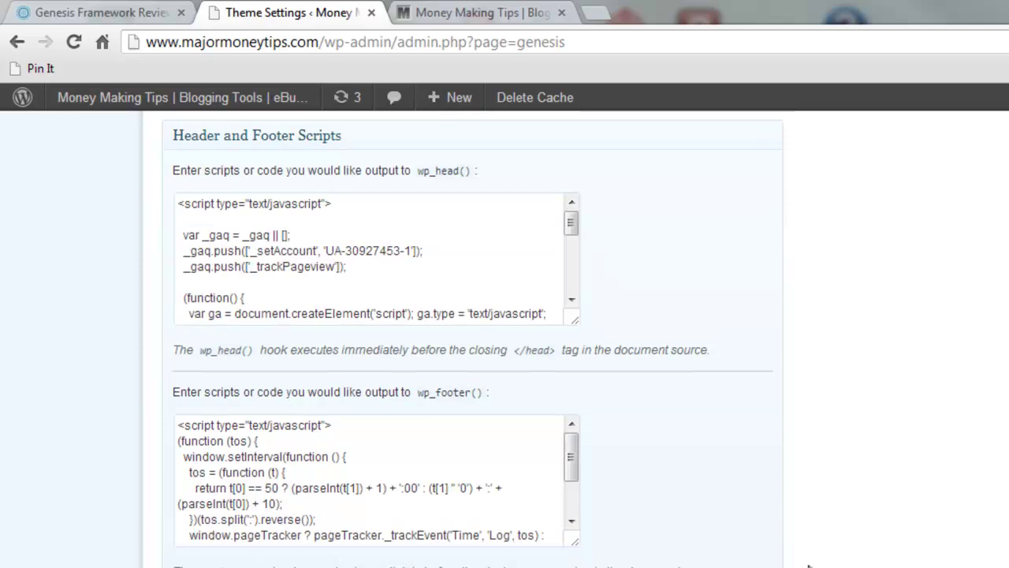
pyautogui.scroll(8, 788, 484)
pyautogui.scroll(10, 788, 487)
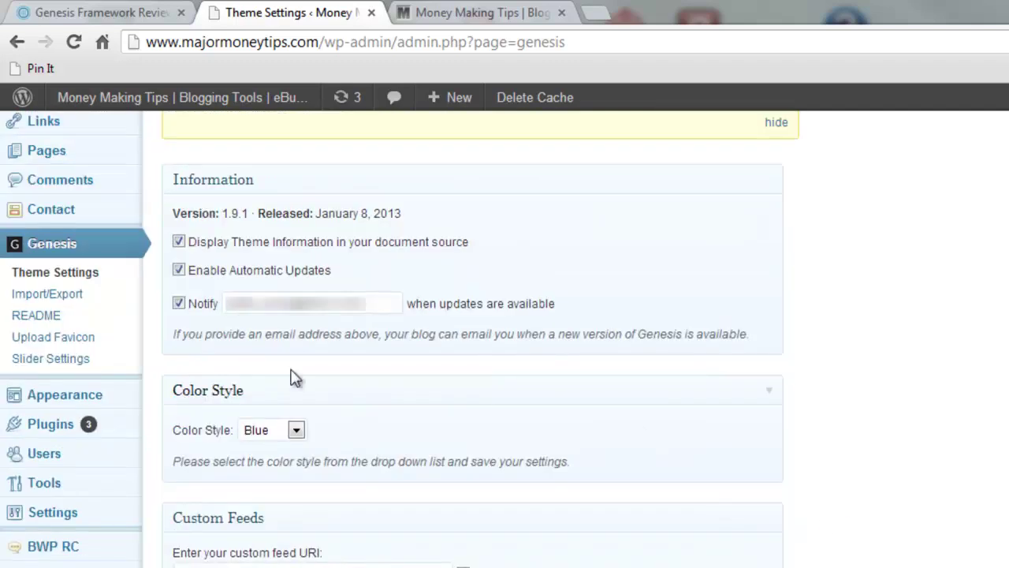
# - Open the Genesis Import/Export page and review its settings file import and export options
pyautogui.click(56, 297)
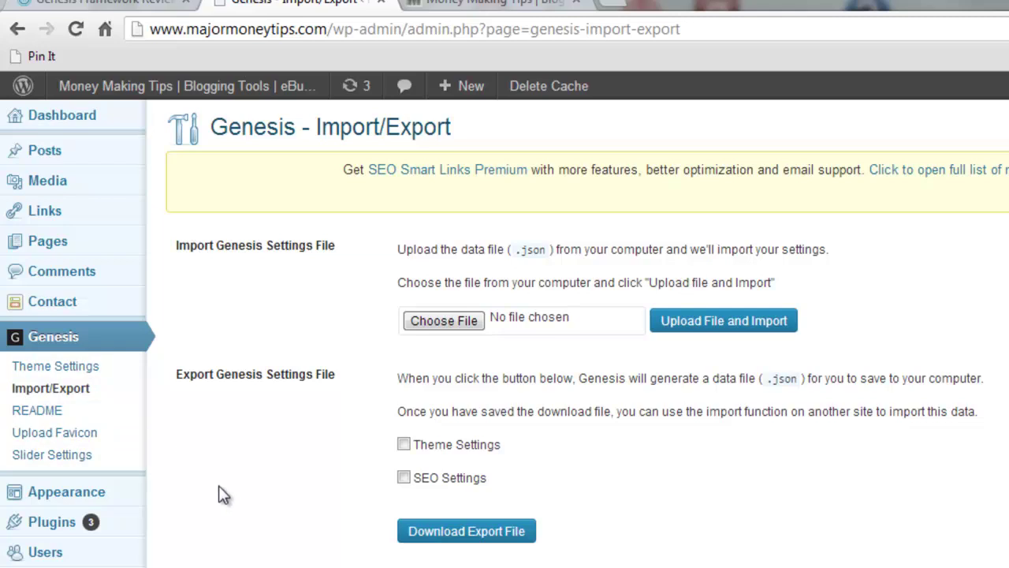
pyautogui.scroll(-2, 224, 494)
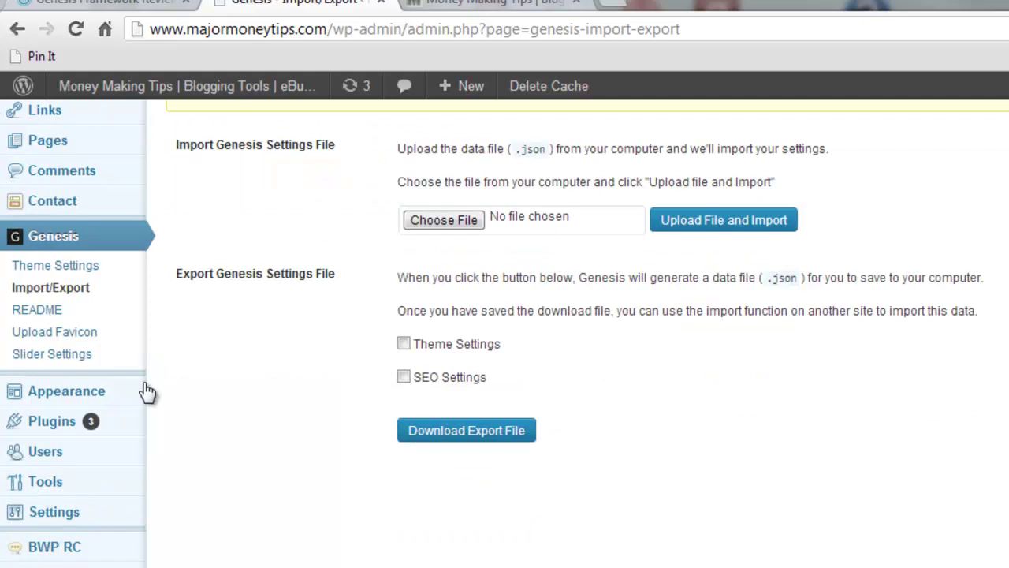
pyautogui.moveTo(128, 392)
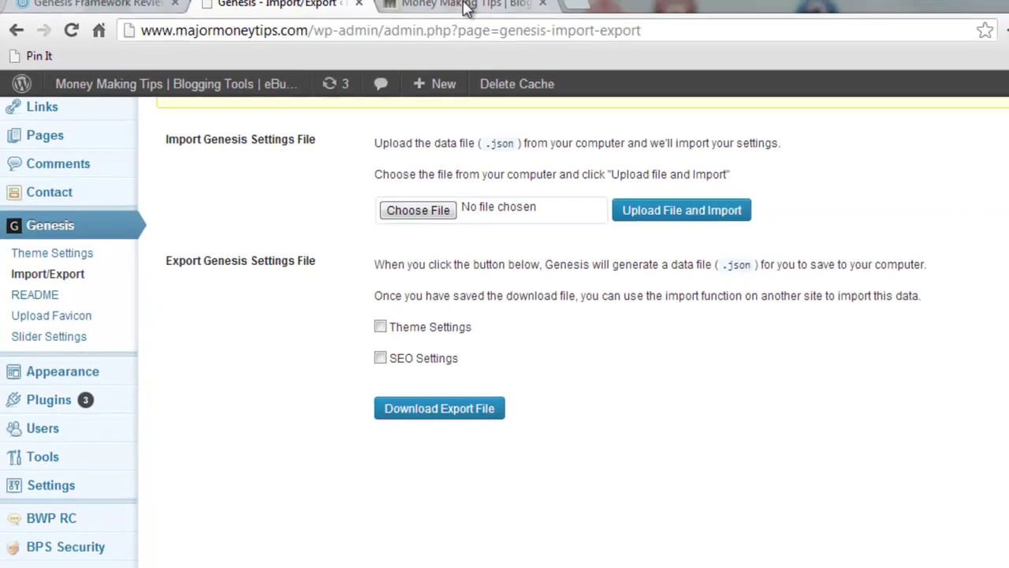
# - Switch to the live Money Making Tips homepage and examine its header, slider, sidebar and Recent Posts section
pyautogui.click(477, 7)
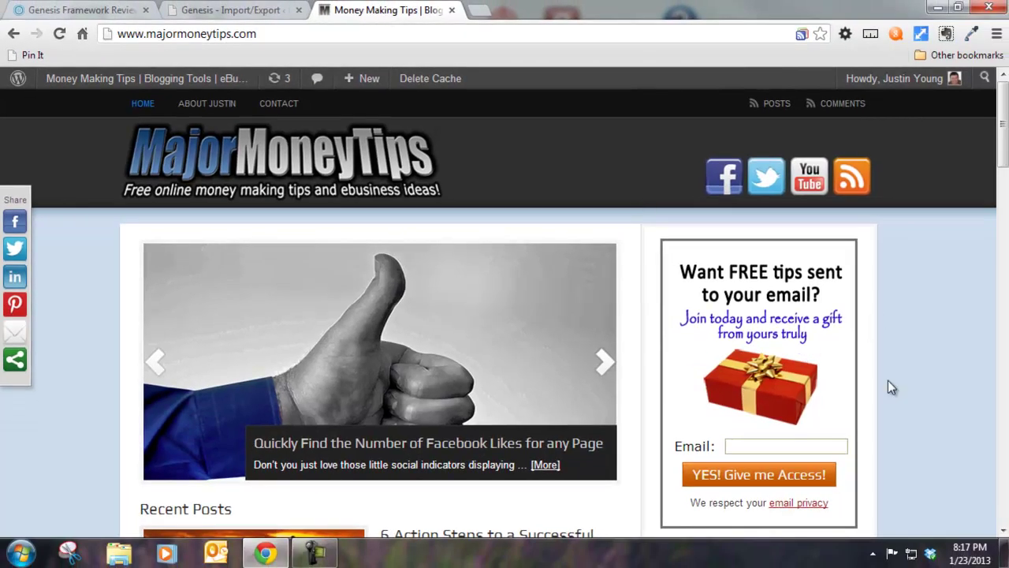
pyautogui.scroll(-1, 838, 350)
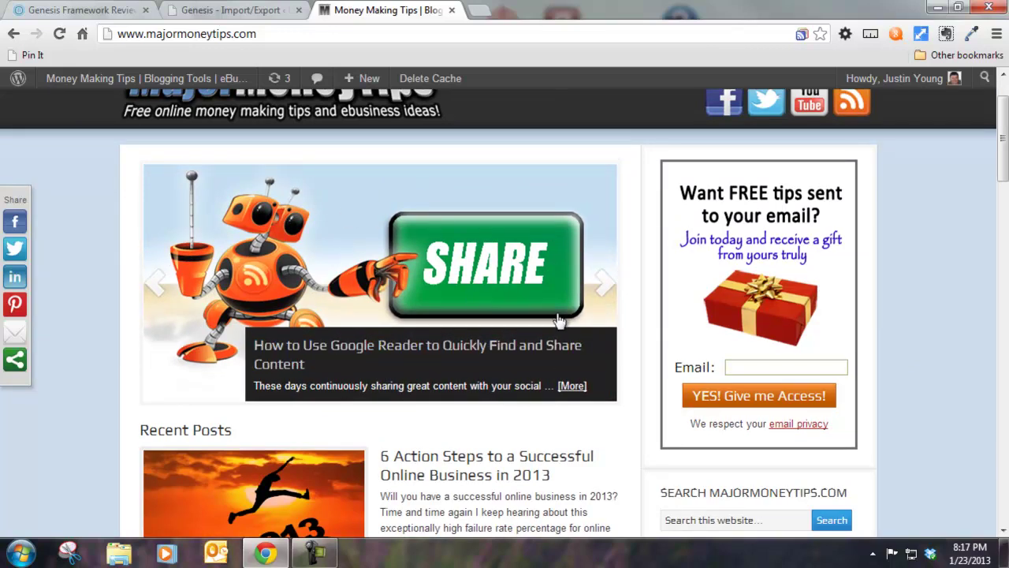
pyautogui.scroll(-3, 828, 270)
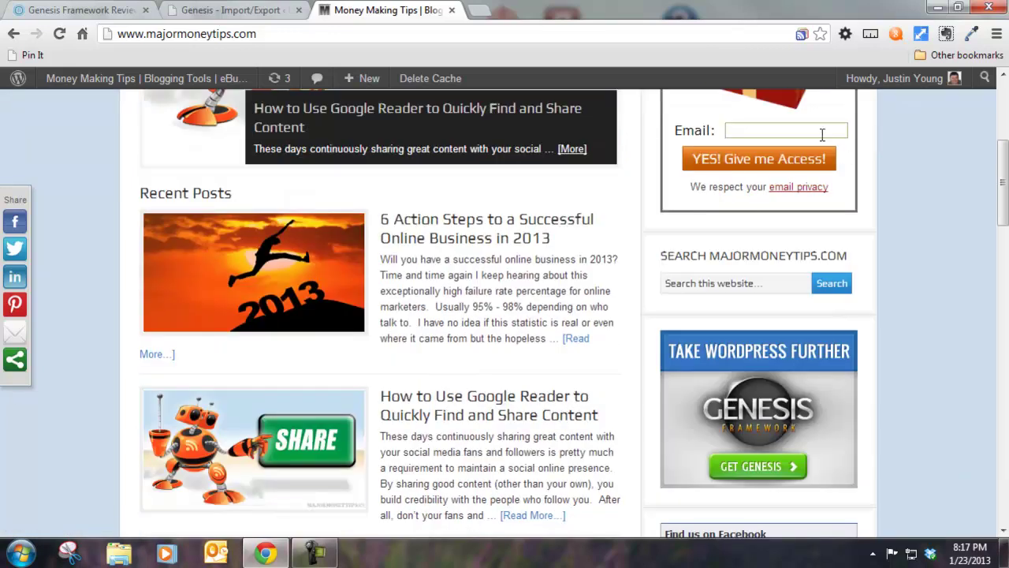
pyautogui.scroll(3, 882, 257)
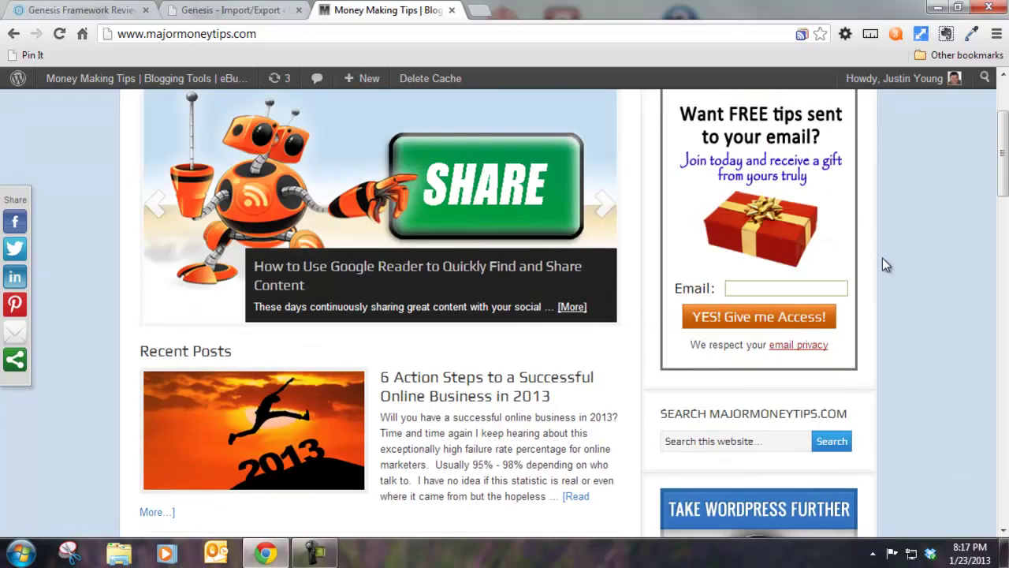
pyautogui.scroll(1, 629, 246)
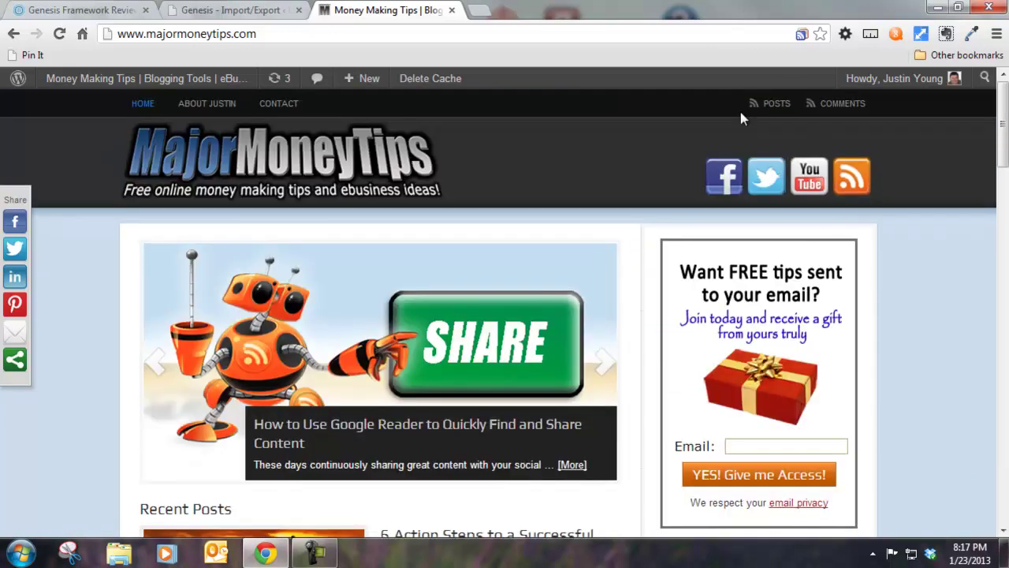
pyautogui.scroll(-5, 597, 438)
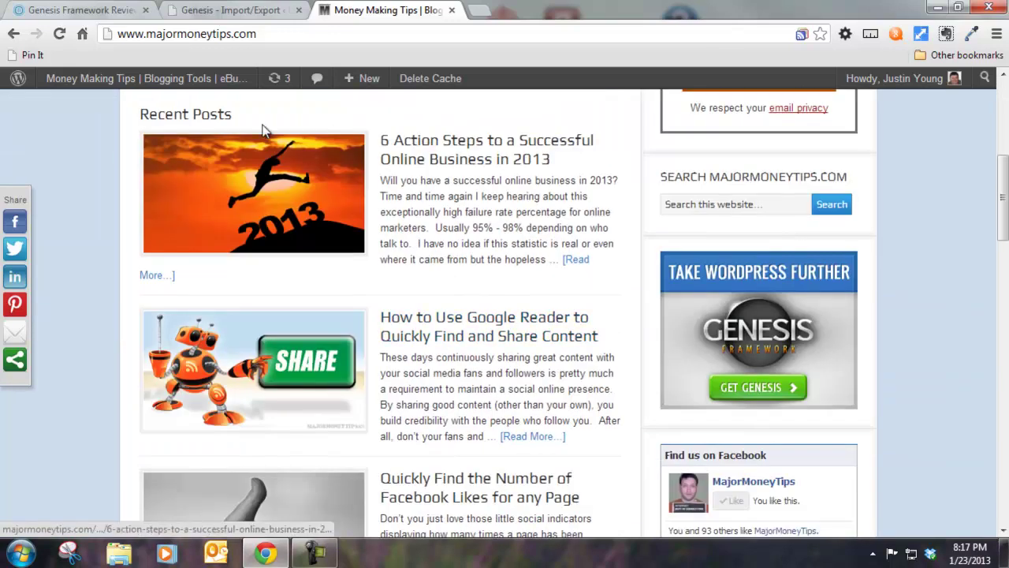
pyautogui.scroll(-3, 439, 286)
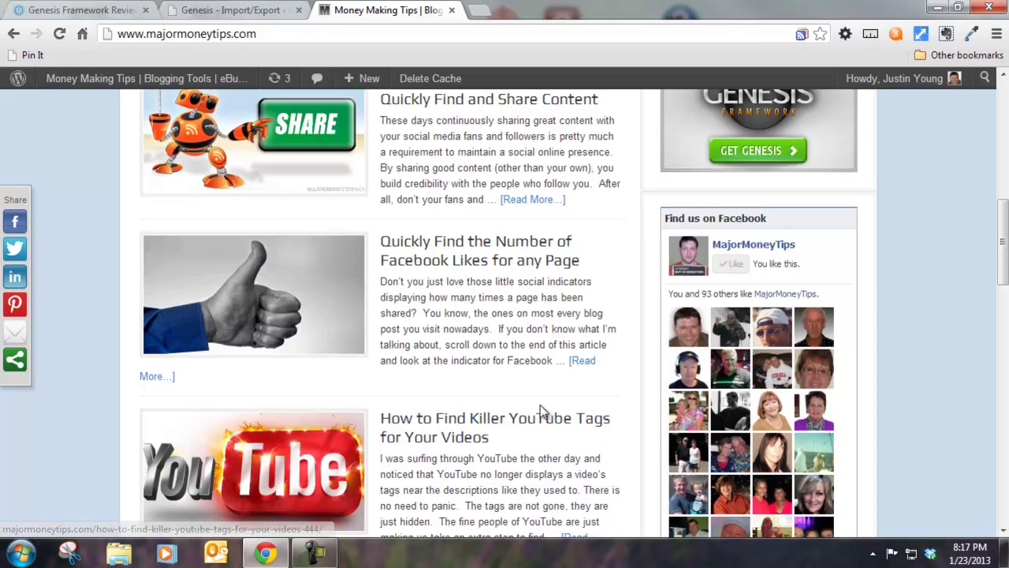
pyautogui.scroll(8, 504, 347)
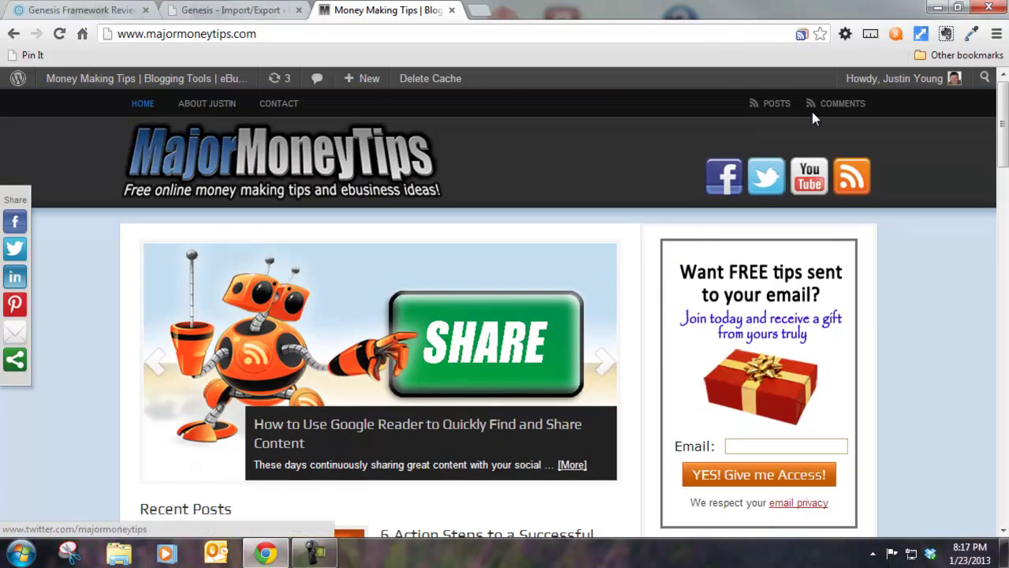
# - Return to the site admin, open the Widgets page, and inspect the code of the Header Right area's Text widget
pyautogui.click(227, 12)
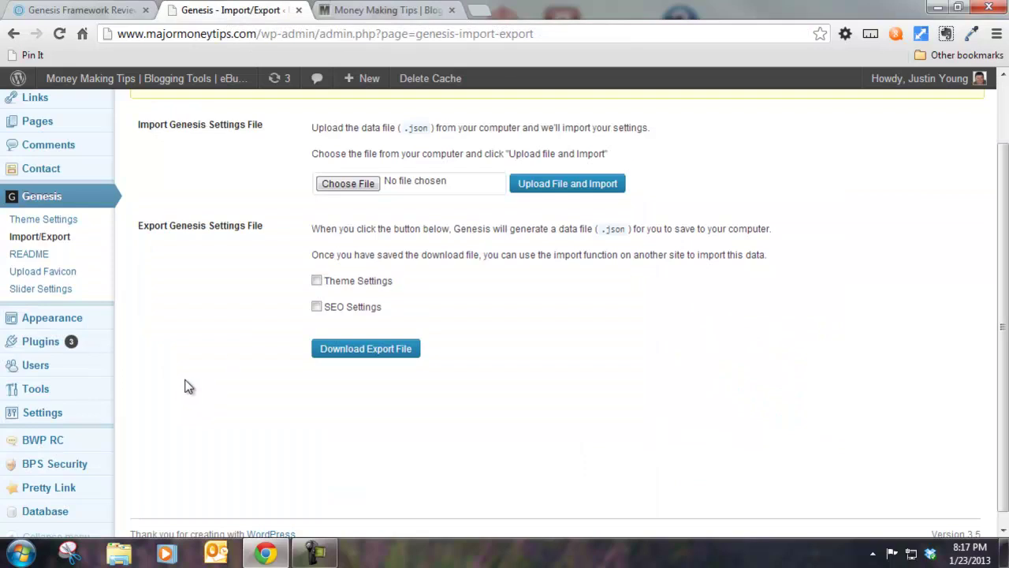
pyautogui.moveTo(52, 344)
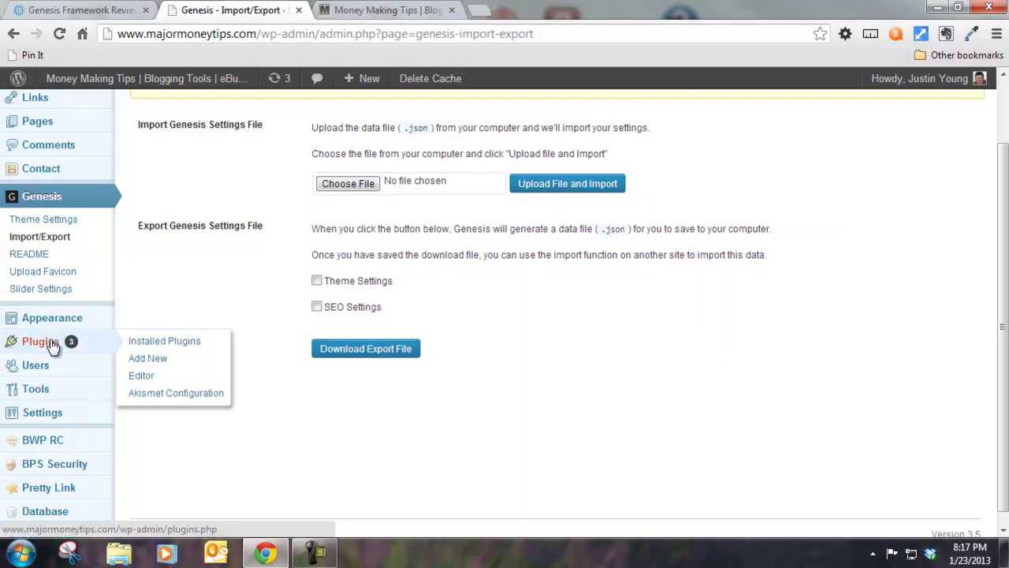
pyautogui.moveTo(54, 323)
pyautogui.click(179, 342)
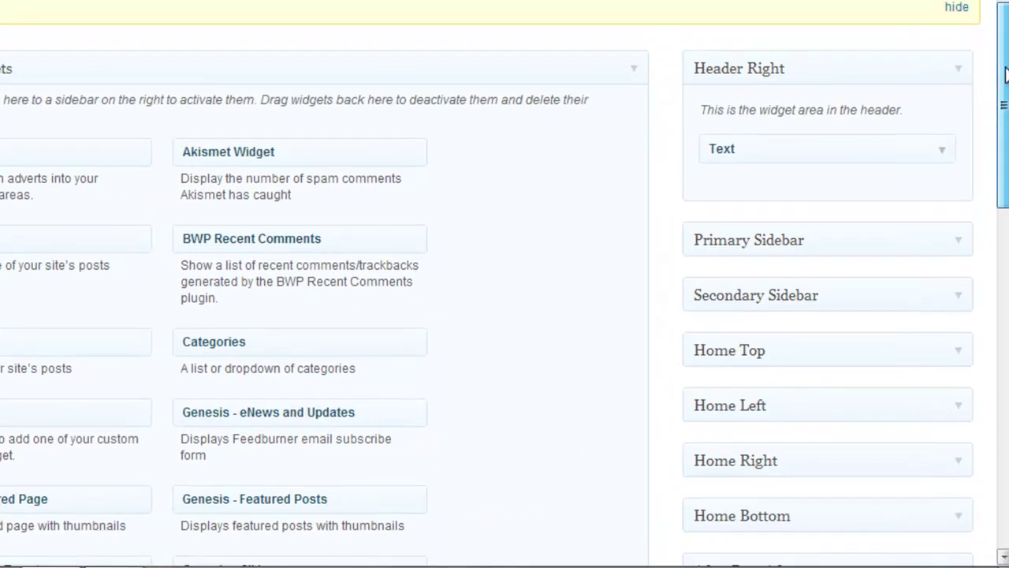
pyautogui.click(946, 152)
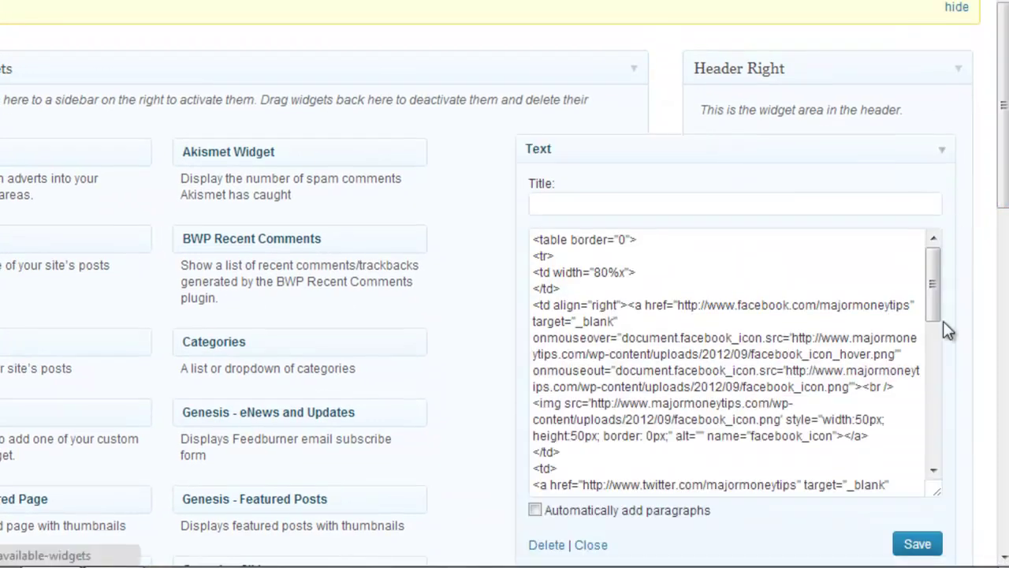
pyautogui.click(942, 150)
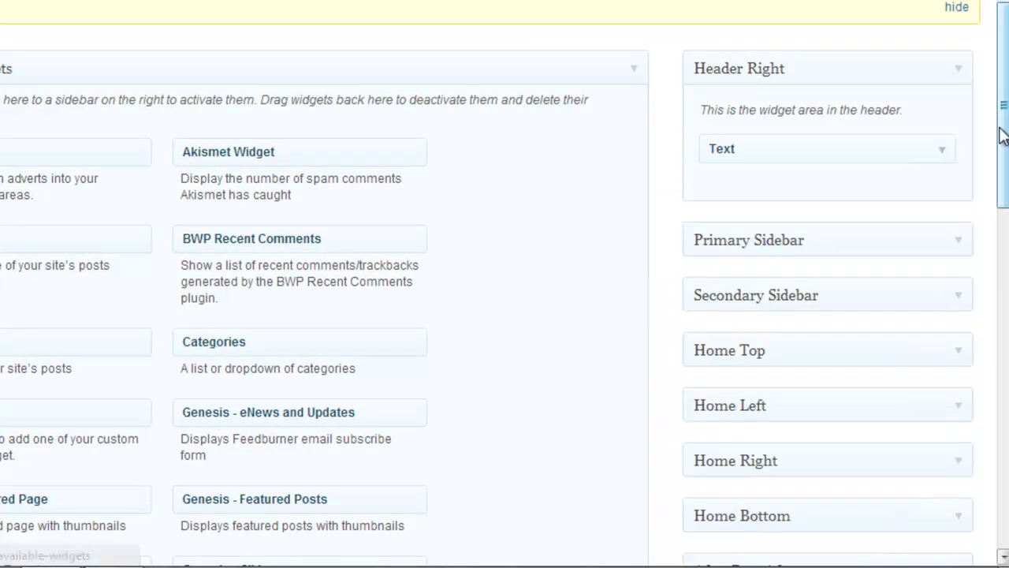
# - Expand the Home Bottom widget area and review the settings of its Genesis - Featured Posts widget
pyautogui.scroll(-3, 1001, 130)
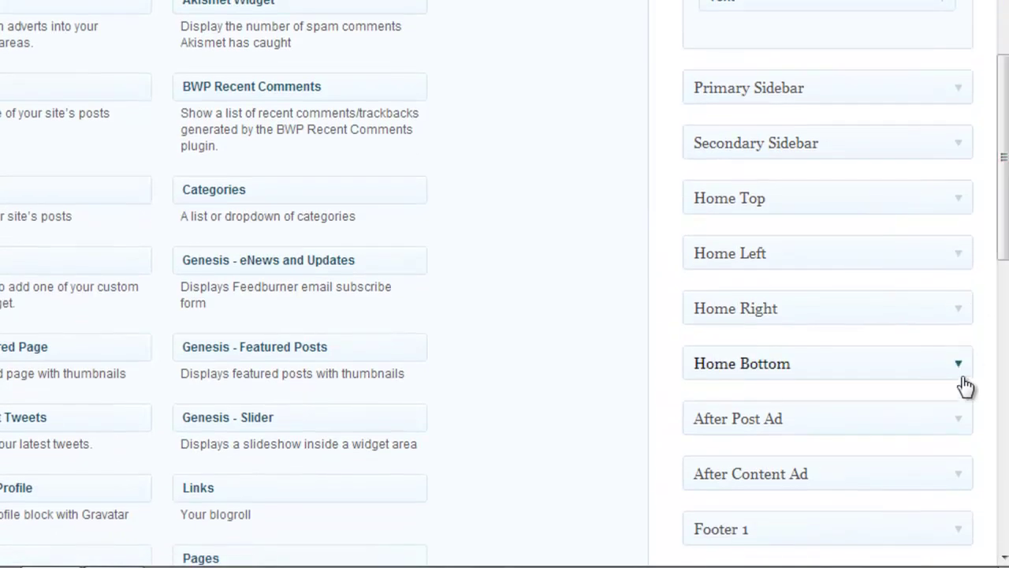
pyautogui.click(960, 379)
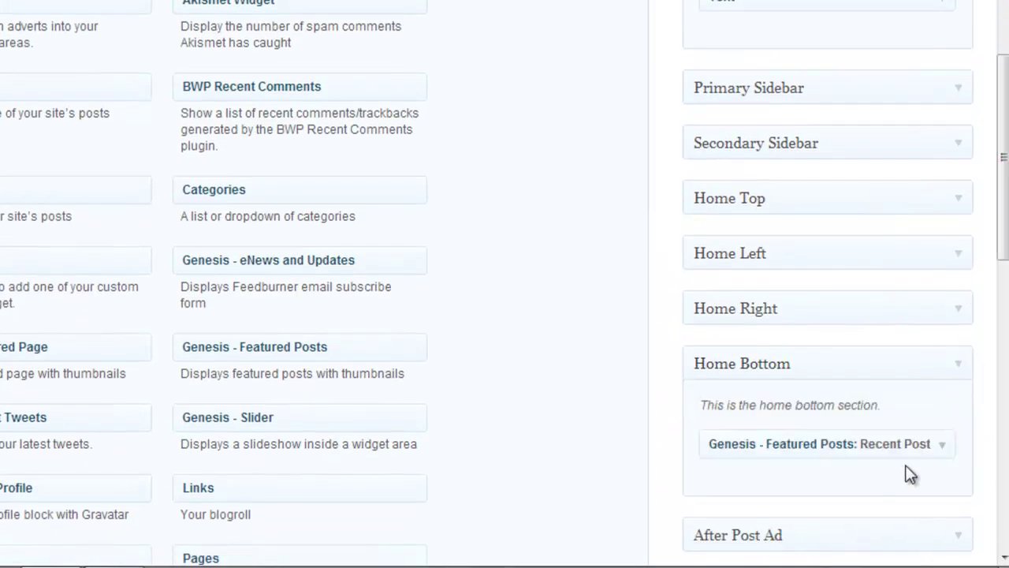
pyautogui.click(942, 443)
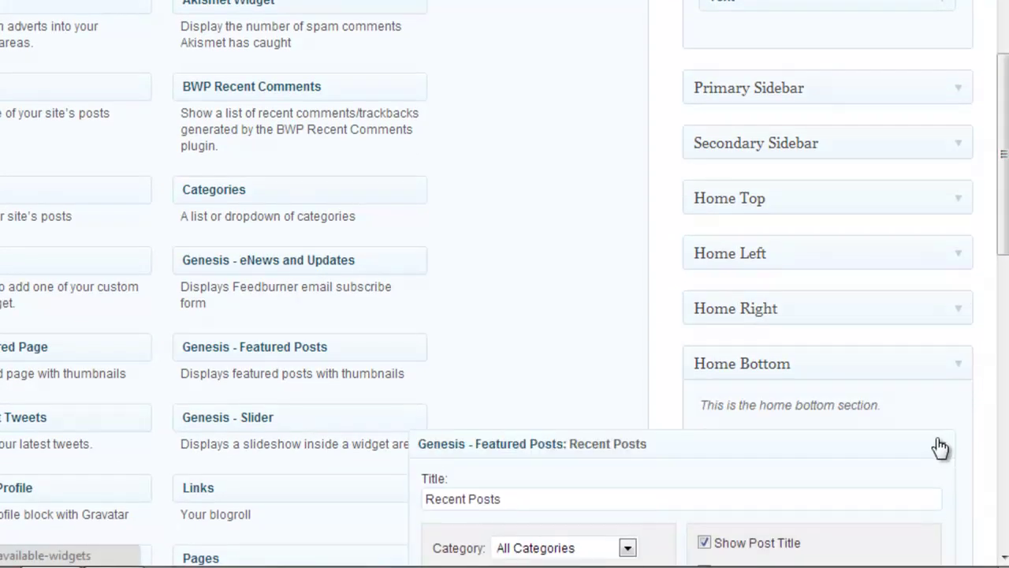
pyautogui.scroll(-5, 935, 334)
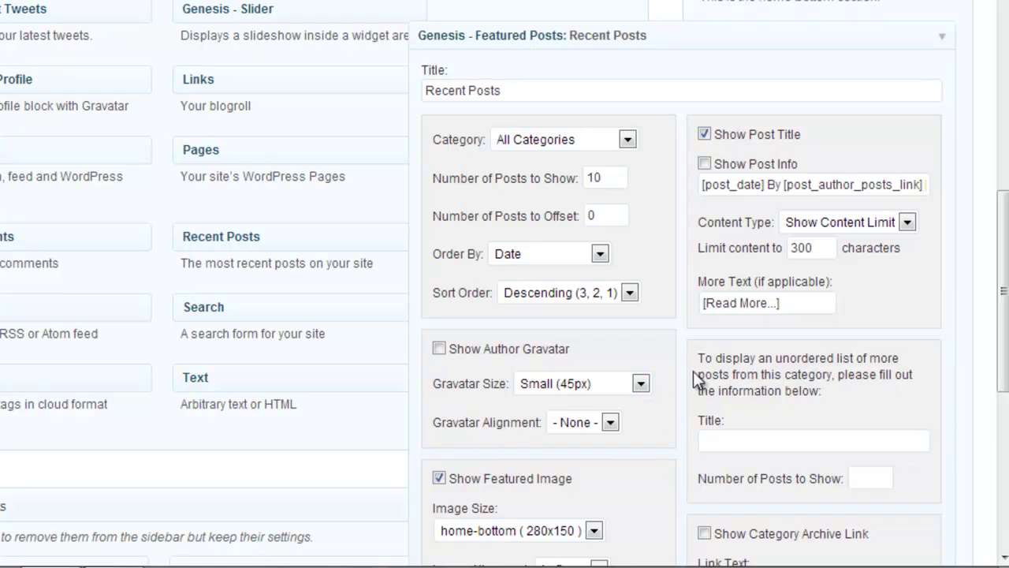
pyautogui.scroll(2, 693, 371)
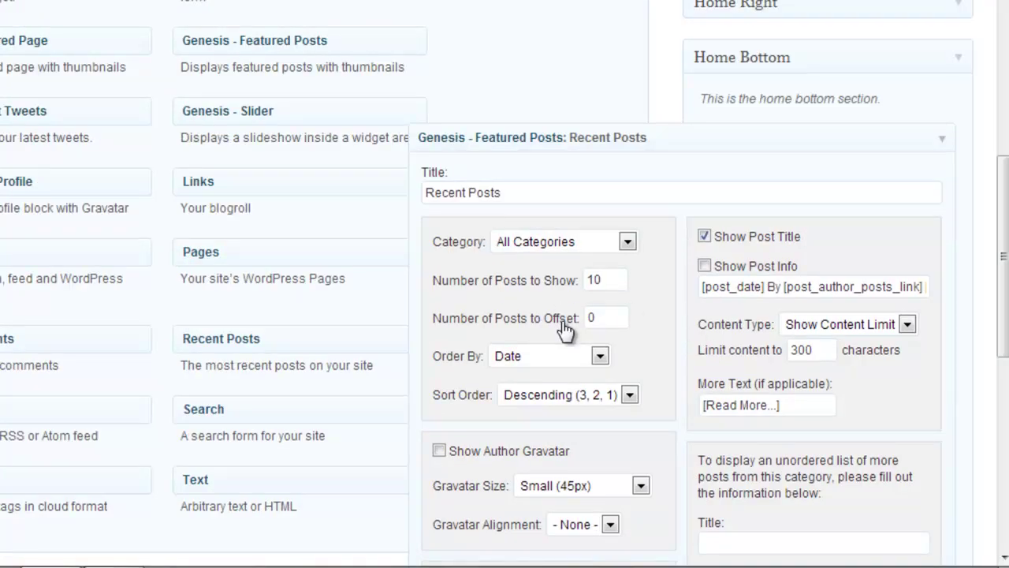
pyautogui.scroll(5, 564, 330)
pyautogui.scroll(-1, 671, 383)
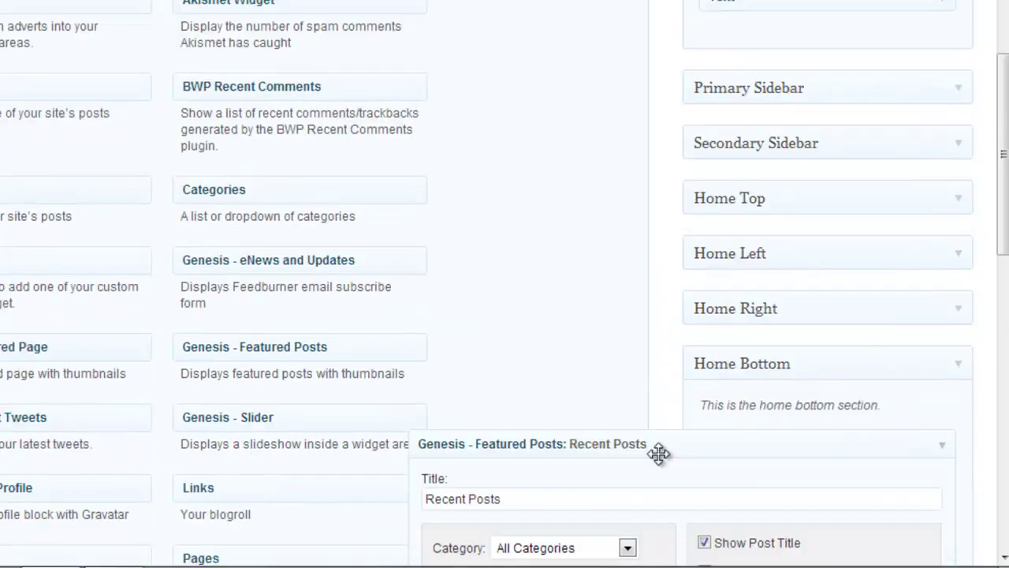
pyautogui.scroll(-2, 670, 473)
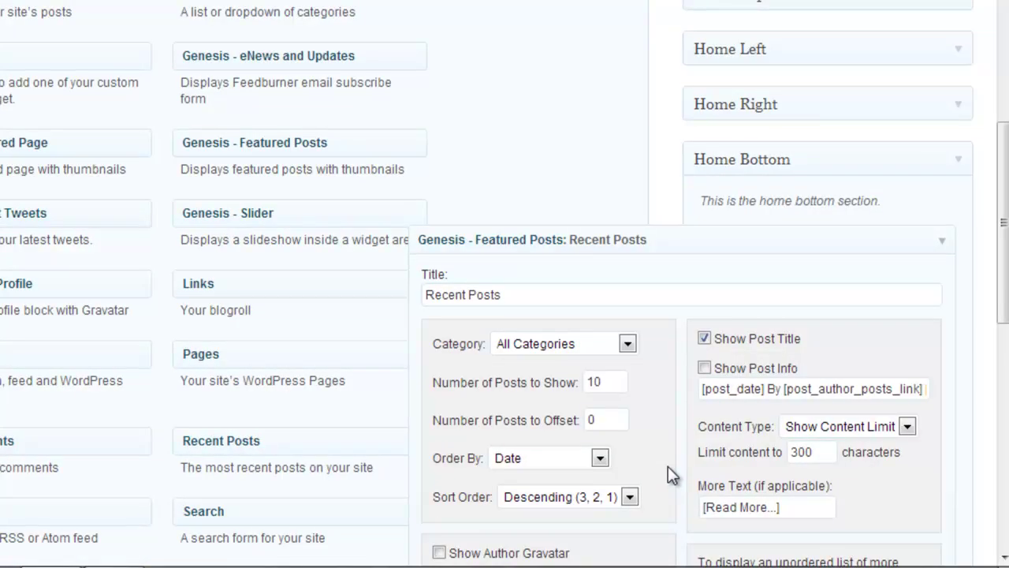
# - Collapse the Genesis - Featured Posts widget in Home Bottom and open the page for adding new plugins
pyautogui.click(944, 243)
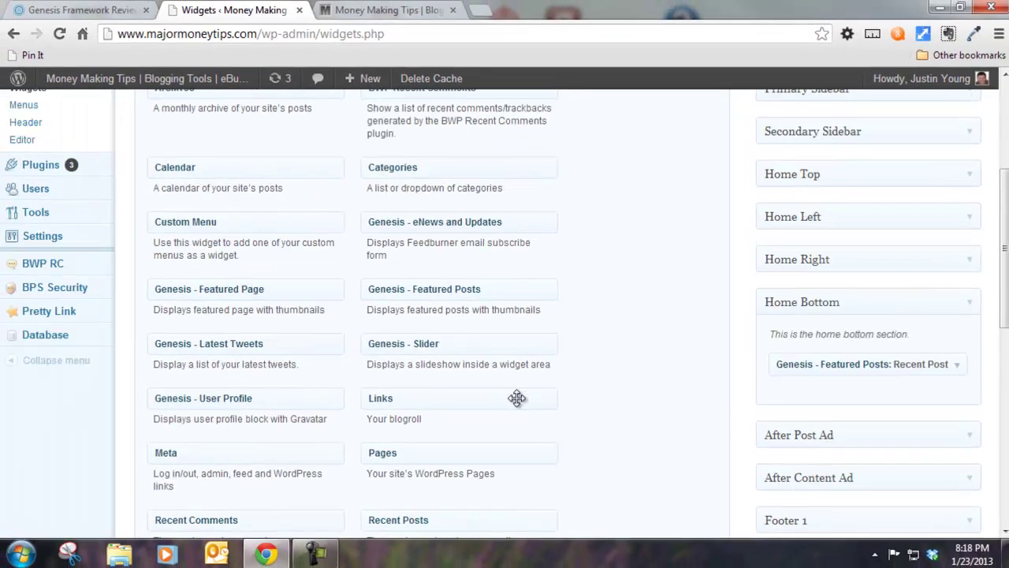
pyautogui.scroll(2, 158, 354)
pyautogui.moveTo(56, 224)
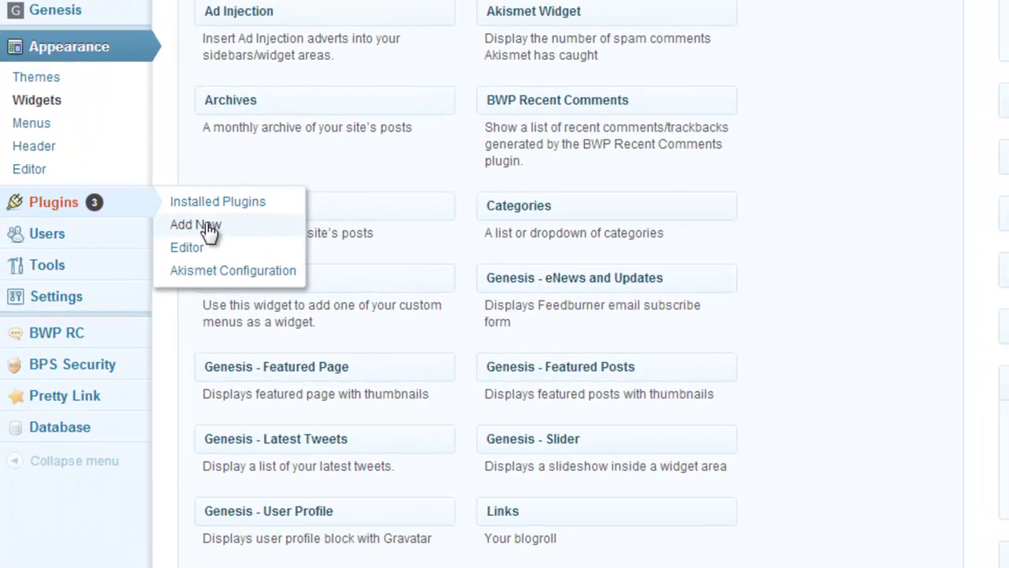
pyautogui.click(209, 227)
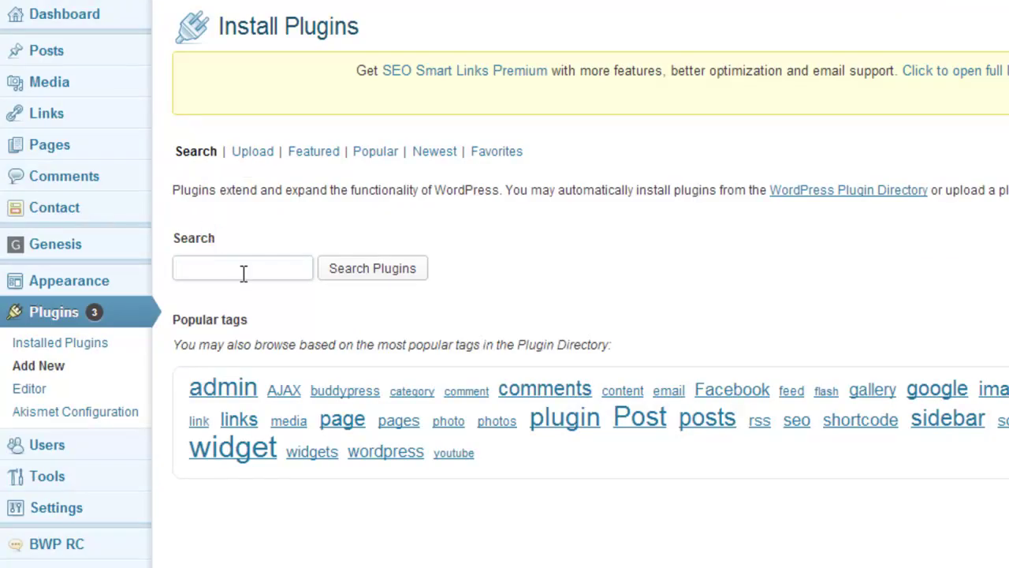
# - Search the plugin directory for "genesis"
pyautogui.write('ge')
pyautogui.click(244, 291)
pyautogui.click(367, 281)
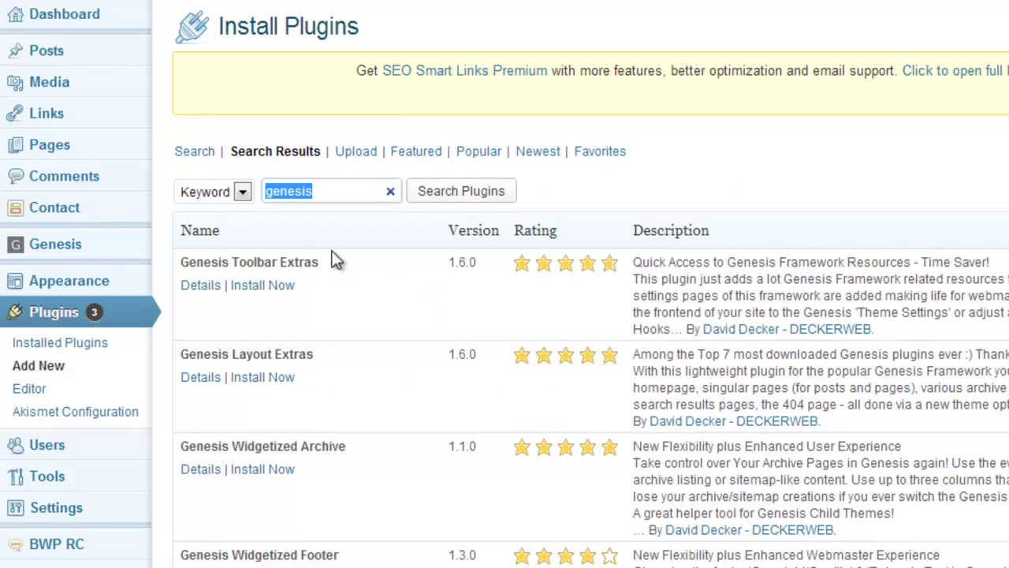
# - Examine the Genesis plugins on the first page of search results, including their ratings and descriptions, down to the end of the list
pyautogui.scroll(-5, 272, 300)
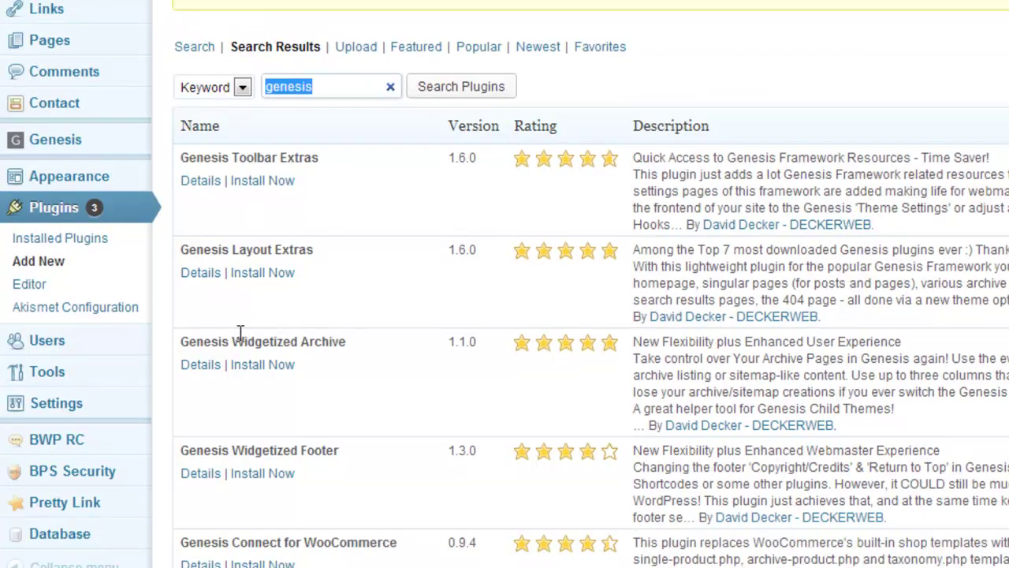
pyautogui.scroll(-5, 232, 425)
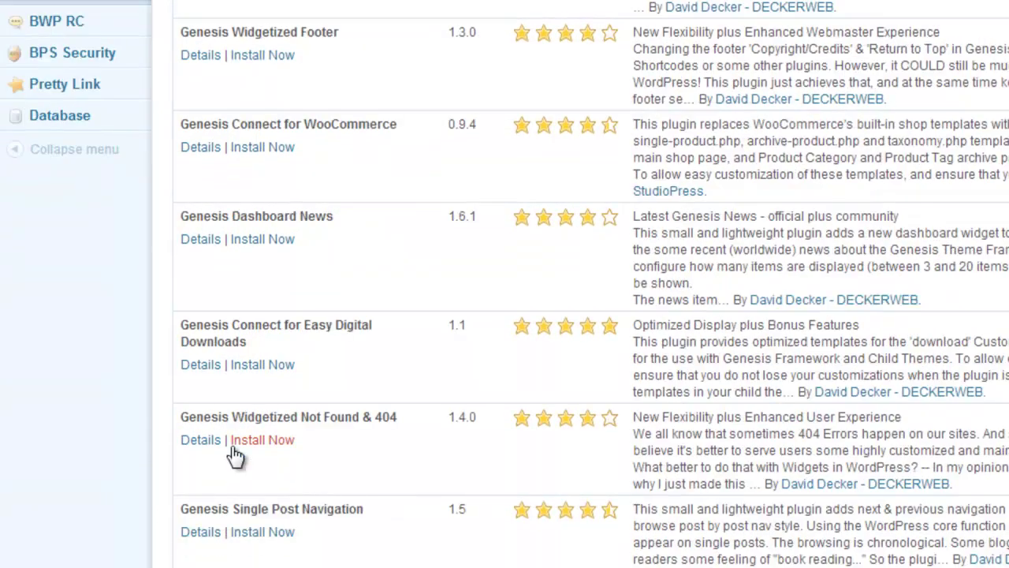
pyautogui.scroll(-5, 231, 466)
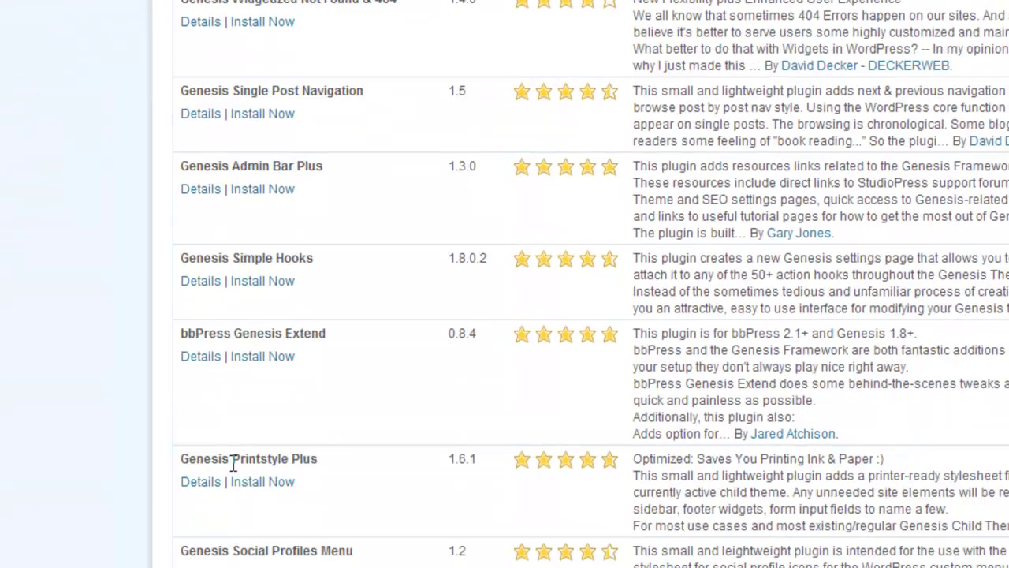
pyautogui.scroll(-5, 229, 468)
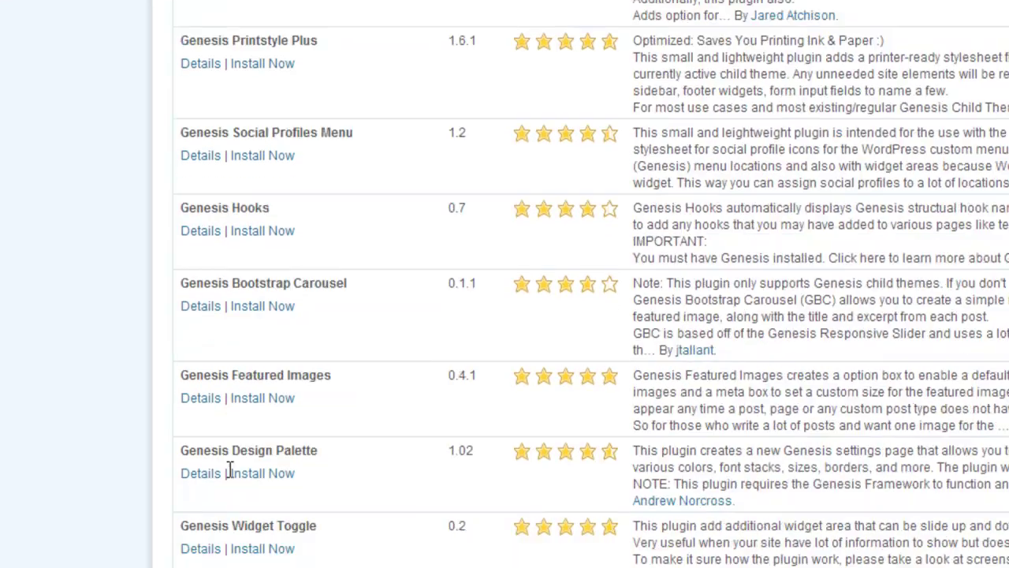
pyautogui.scroll(-6, 229, 470)
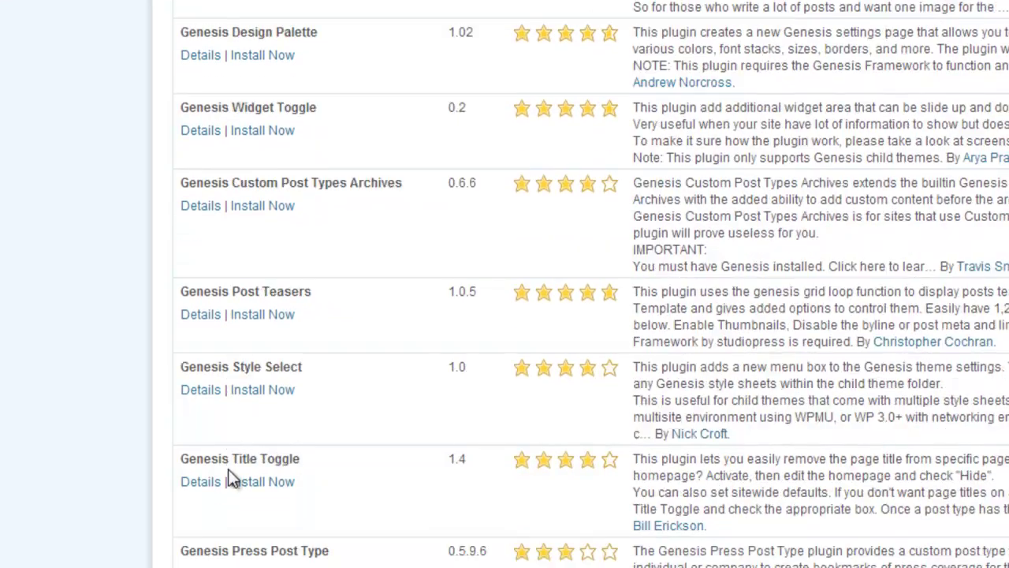
pyautogui.scroll(-4, 336, 500)
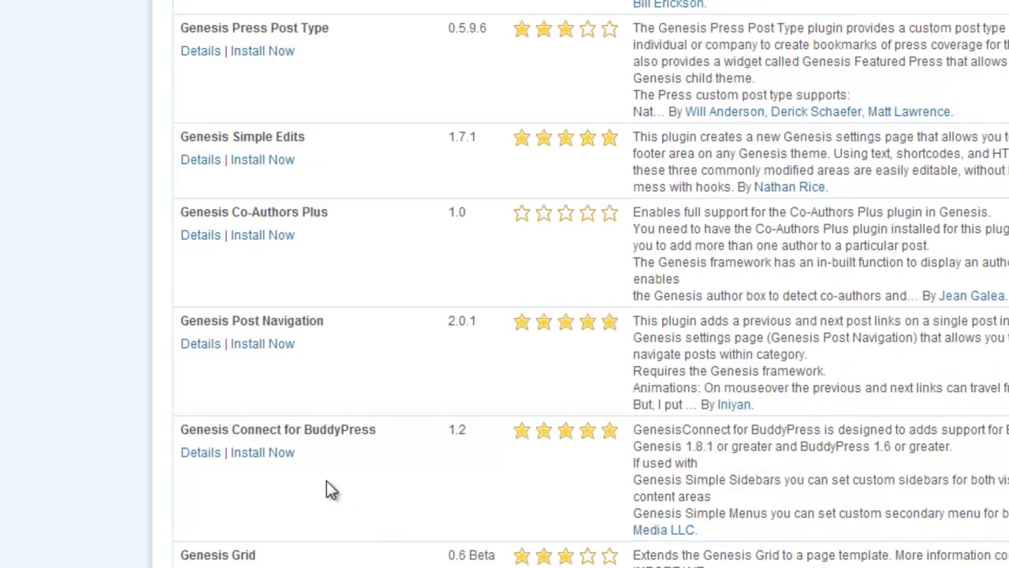
pyautogui.scroll(-3, 323, 479)
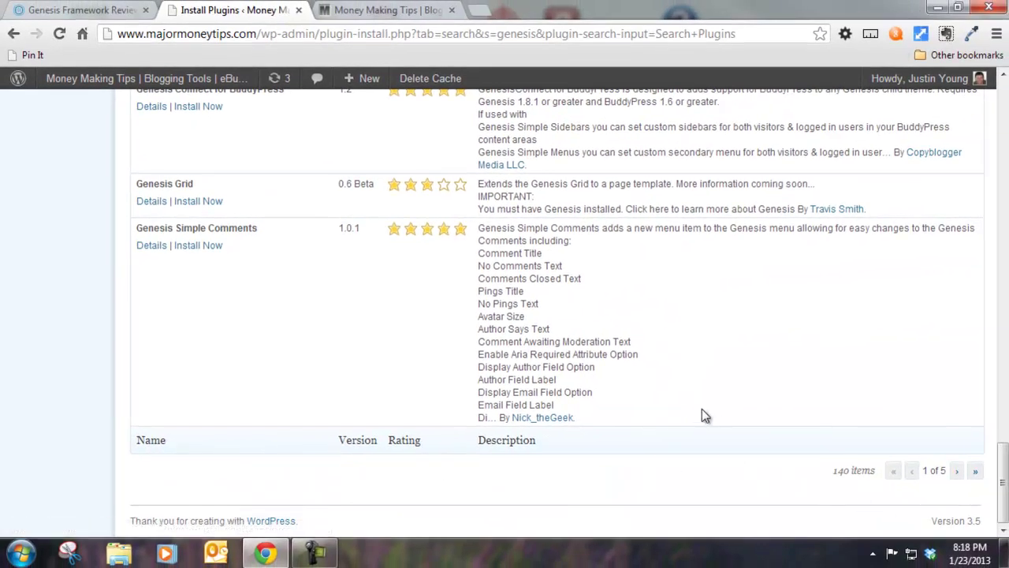
pyautogui.scroll(1, 457, 379)
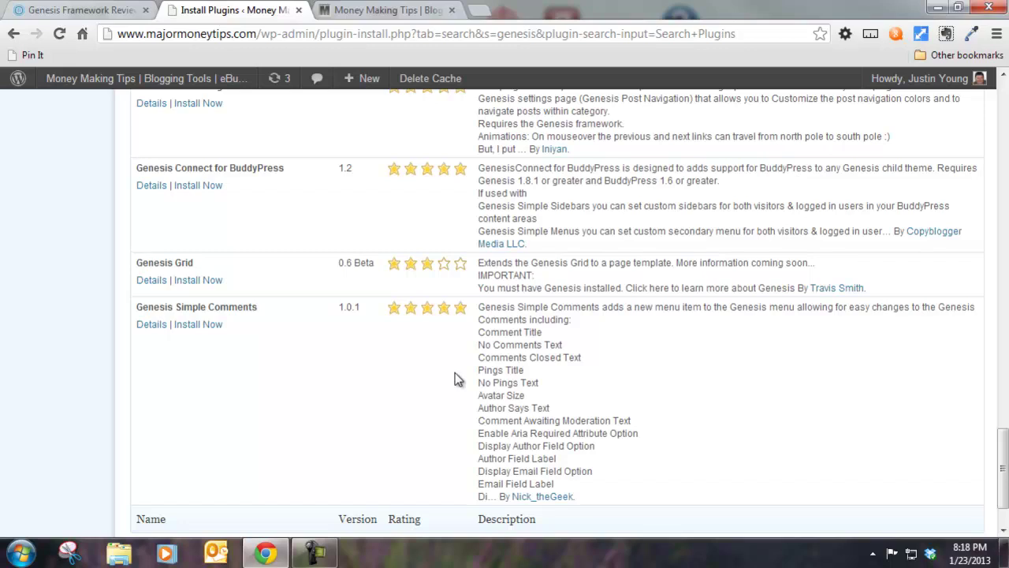